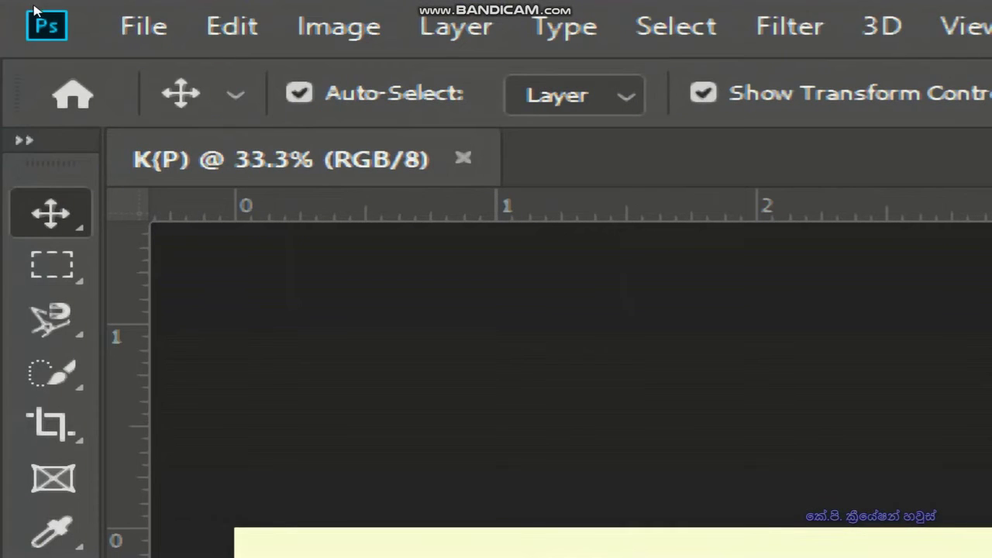
Open the photo adult-beautiful-girl-colorful-dress-567454.jpg alongside the K(P) document.
{"action": "key", "text": "alt+f"}
{"action": "key", "text": "Down"}
{"action": "key", "text": "Down"}
{"action": "key", "text": "Down"}
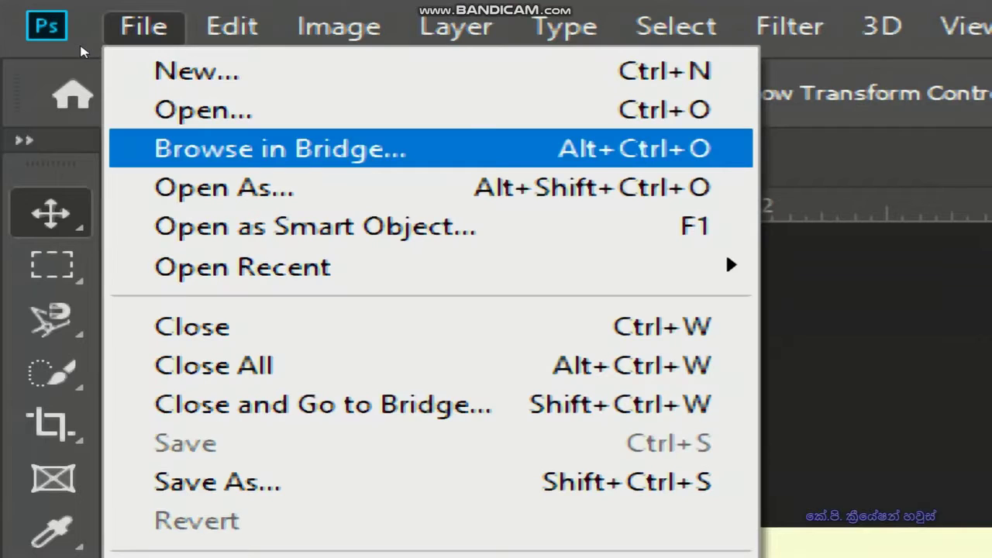
{"action": "key", "text": "Up"}
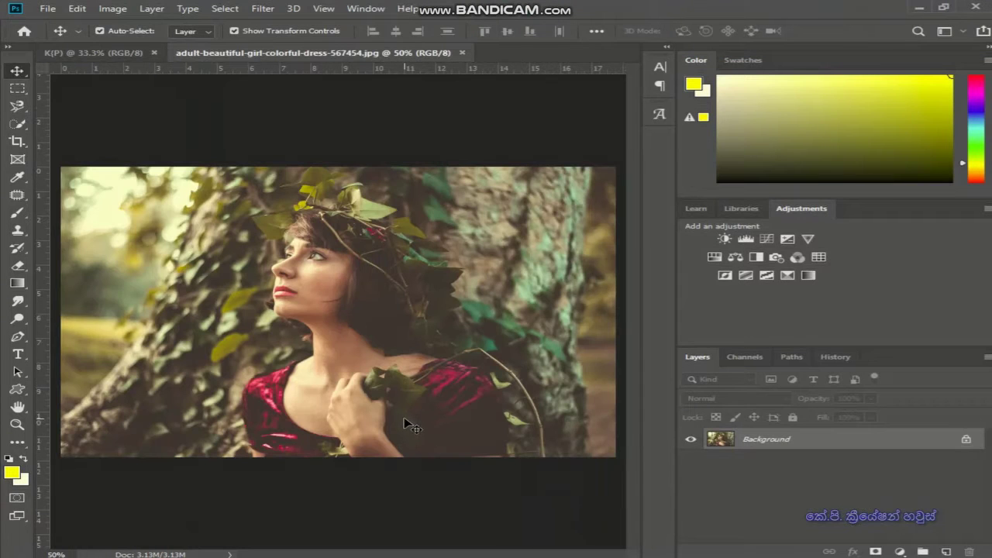
Move the photo with the Move tool into the K(P) document as a new layer.
{"action": "right_click", "coordinate": [14, 74]}
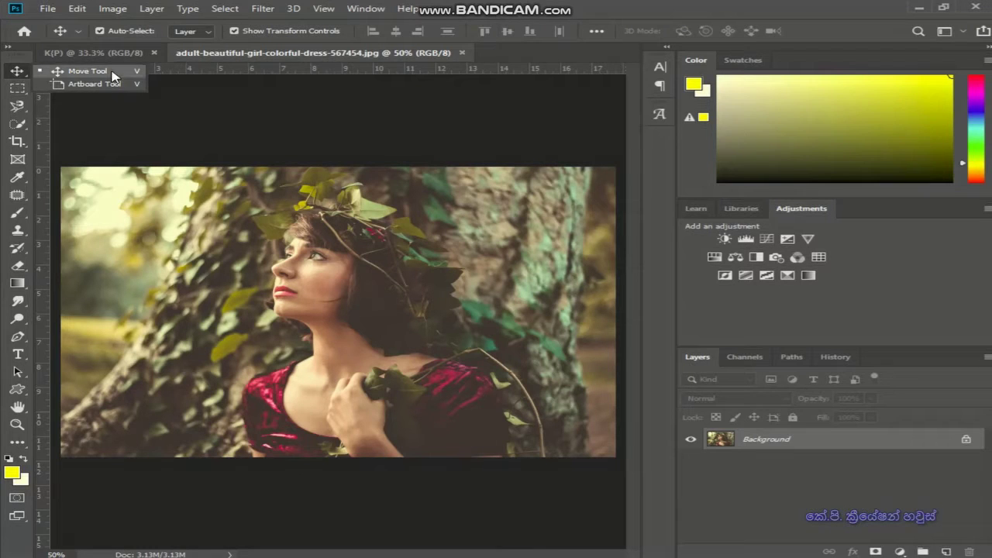
{"action": "left_click", "coordinate": [86, 71]}
{"action": "left_click_drag", "start_coordinate": [291, 286], "coordinate": [322, 319]}
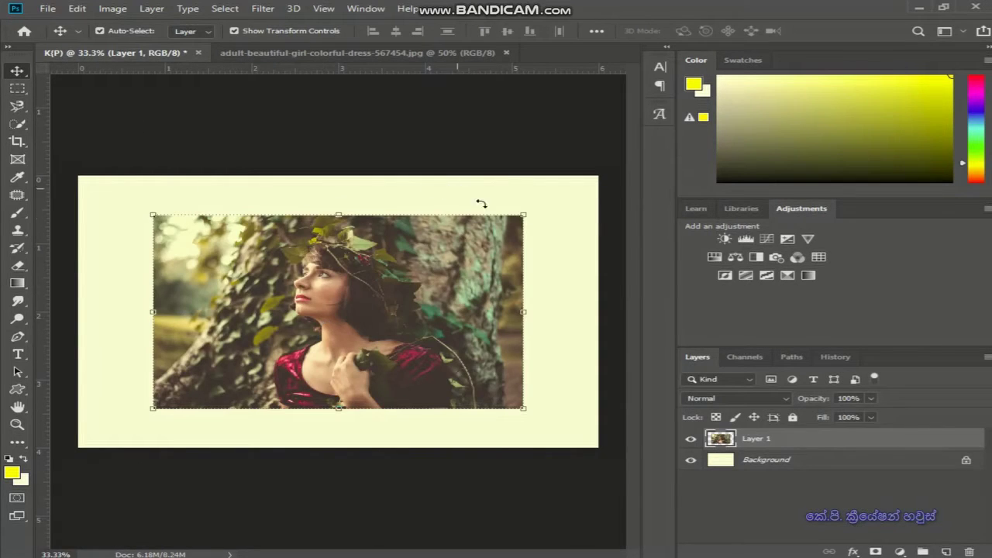
Enlarge the photo layer with Show Transform Controls enabled so it nearly fills the canvas, leaving a narrow border all around.
{"action": "left_click", "coordinate": [237, 32]}
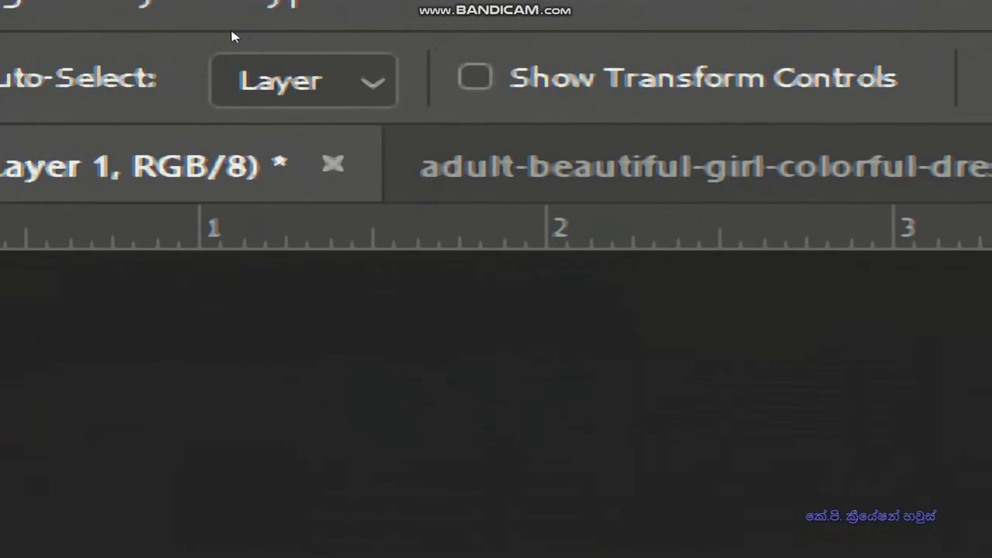
{"action": "left_click", "coordinate": [474, 76]}
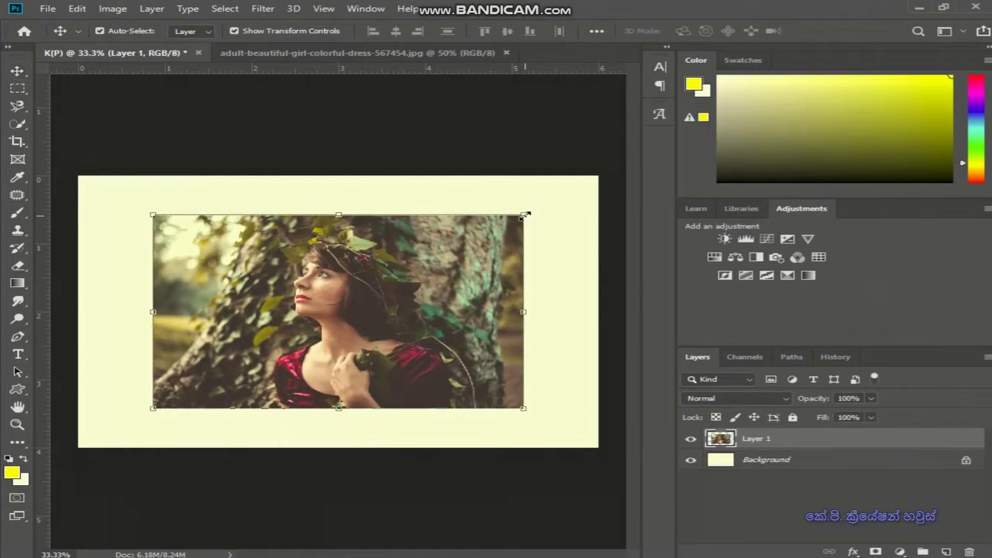
{"action": "left_click_drag", "start_coordinate": [525, 217], "coordinate": [588, 181]}
{"action": "key", "text": "Return"}
Fill the Background layer with a linear yellow-to-pale-yellow gradient running from top to bottom, and reselect Layer 1 with the Move tool.
{"action": "left_click", "coordinate": [766, 460]}
{"action": "right_click", "coordinate": [17, 283]}
{"action": "left_click", "coordinate": [17, 287]}
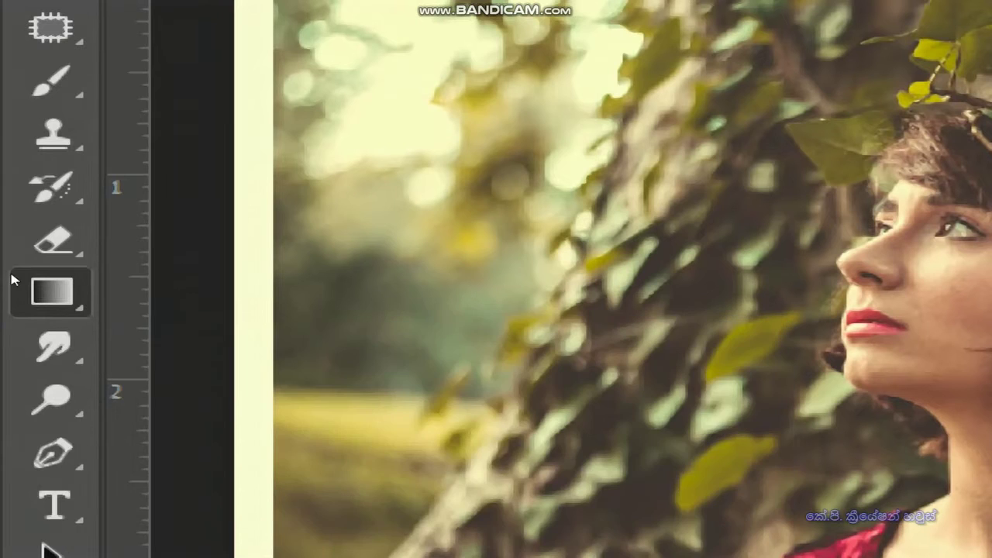
{"action": "right_click", "coordinate": [12, 289]}
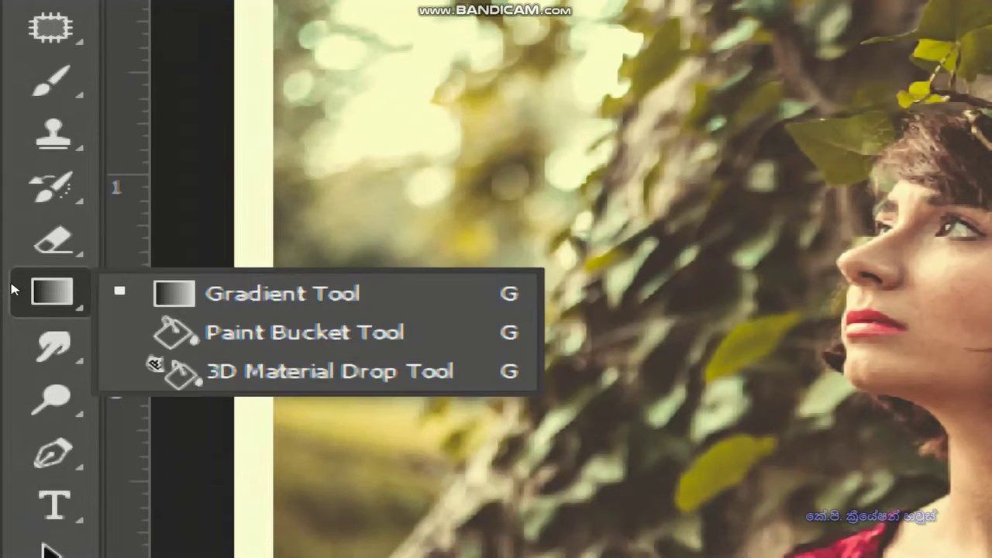
{"action": "left_click", "coordinate": [109, 292]}
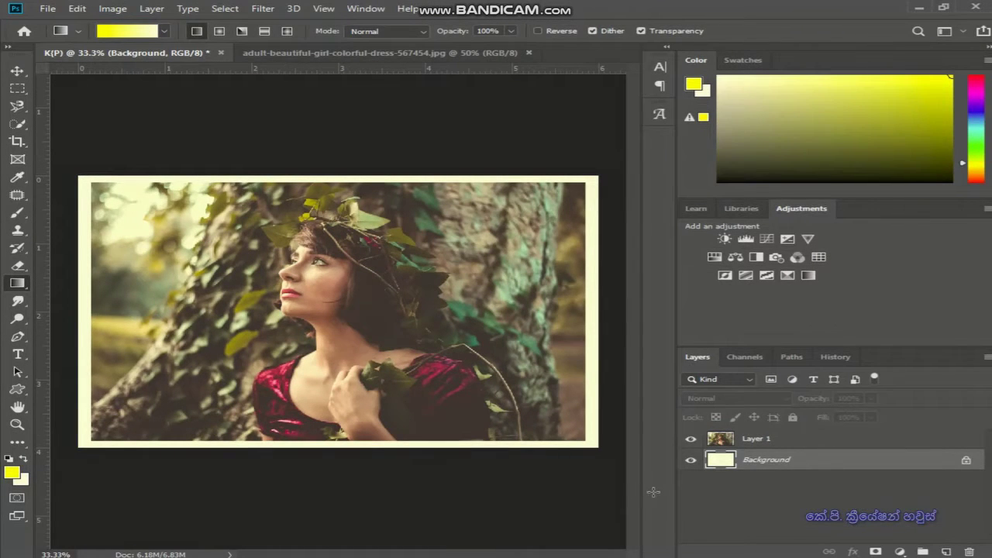
{"action": "left_click_drag", "start_coordinate": [653, 492], "coordinate": [657, 498]}
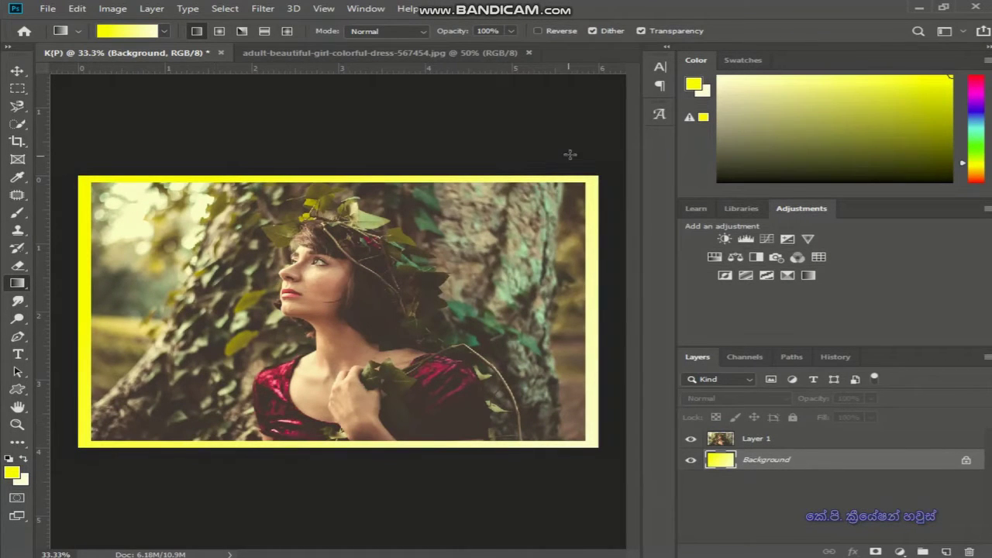
{"action": "left_click_drag", "start_coordinate": [288, 331], "coordinate": [254, 329]}
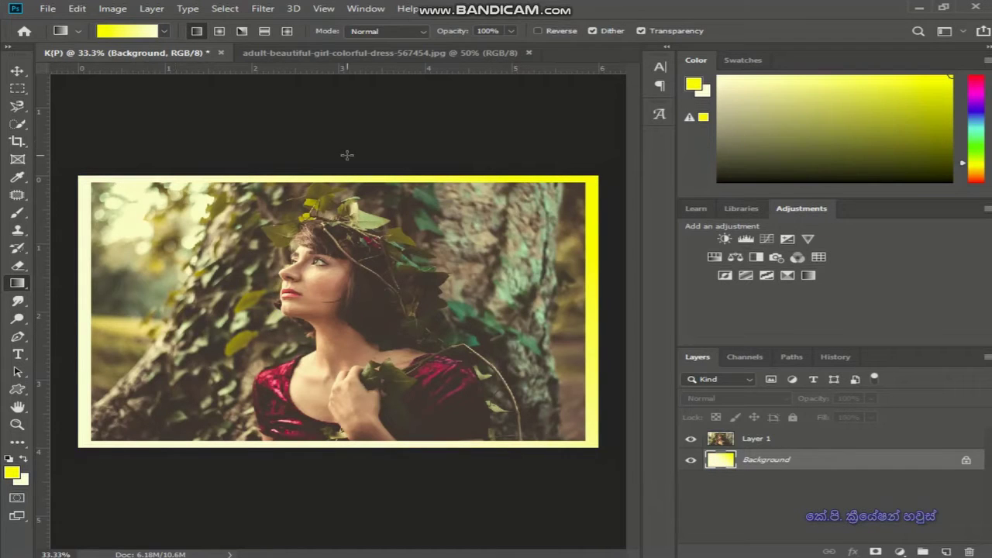
{"action": "left_click_drag", "start_coordinate": [347, 155], "coordinate": [311, 484]}
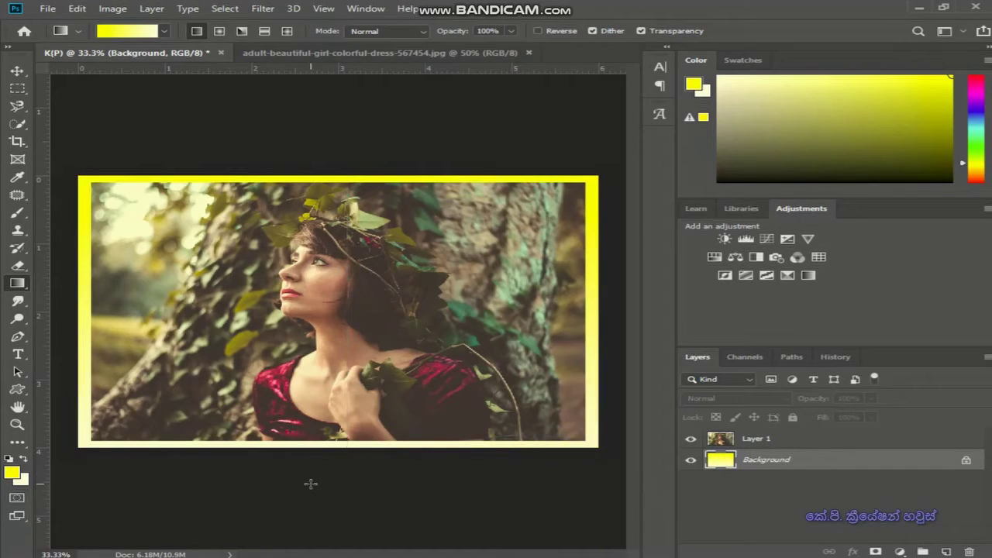
{"action": "left_click", "coordinate": [17, 71]}
{"action": "left_click", "coordinate": [391, 312]}
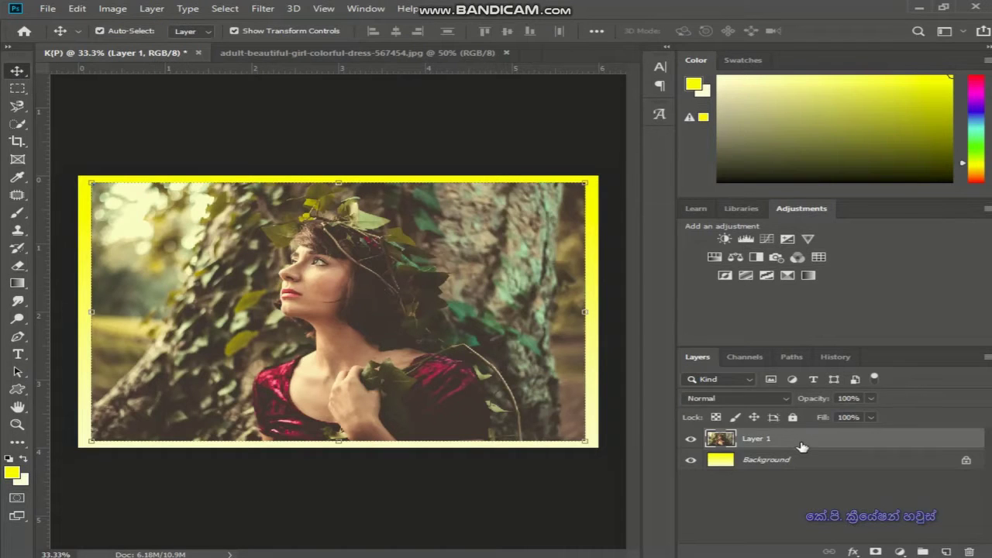
{"action": "right_click", "coordinate": [802, 447]}
{"action": "left_click", "coordinate": [635, 8]}
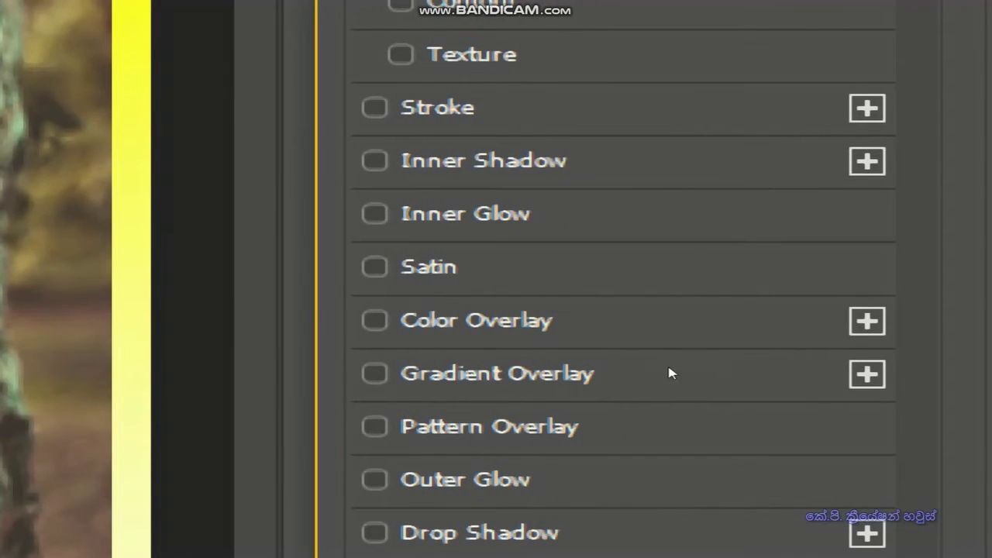
{"action": "left_click", "coordinate": [672, 372]}
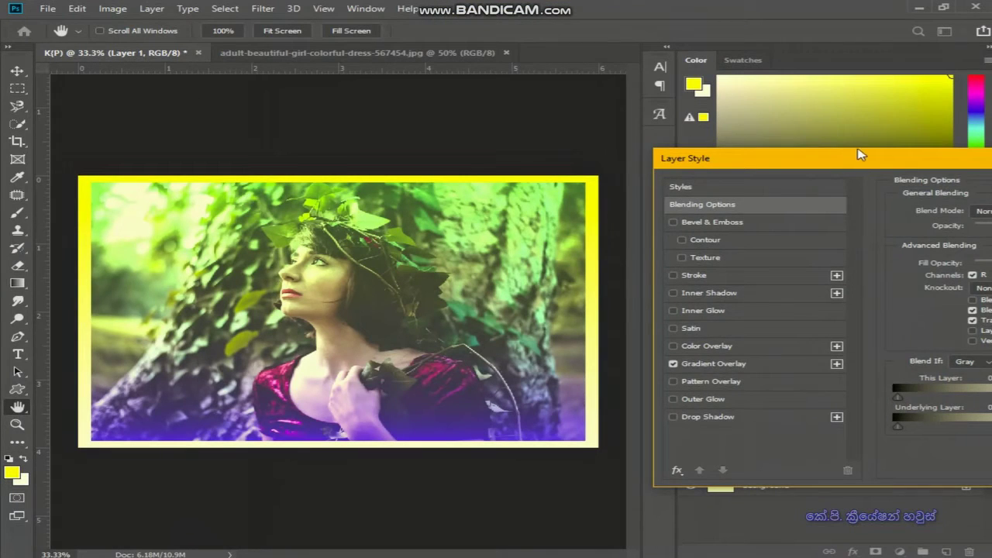
{"action": "left_click_drag", "start_coordinate": [845, 157], "coordinate": [821, 148]}
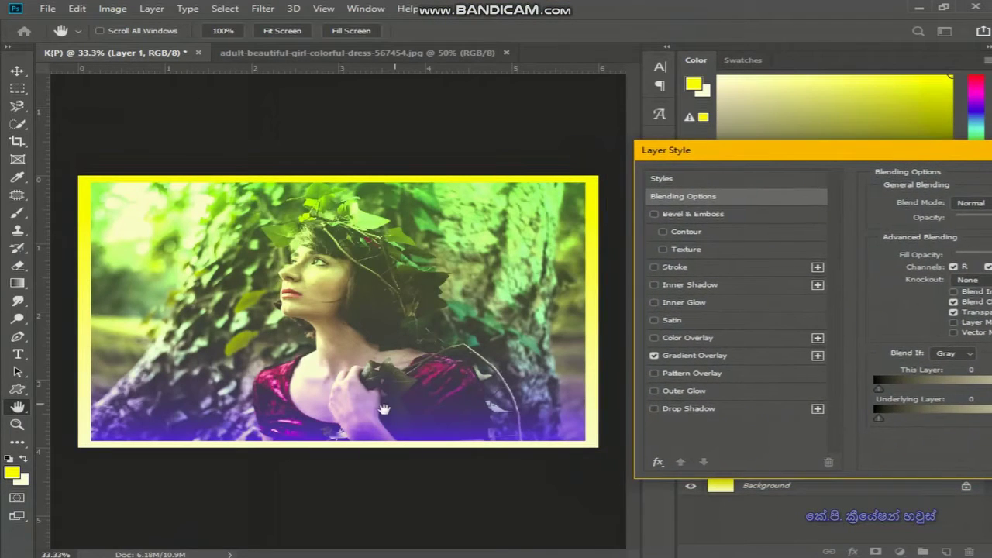
{"action": "left_click", "coordinate": [654, 356]}
{"action": "left_click", "coordinate": [706, 358]}
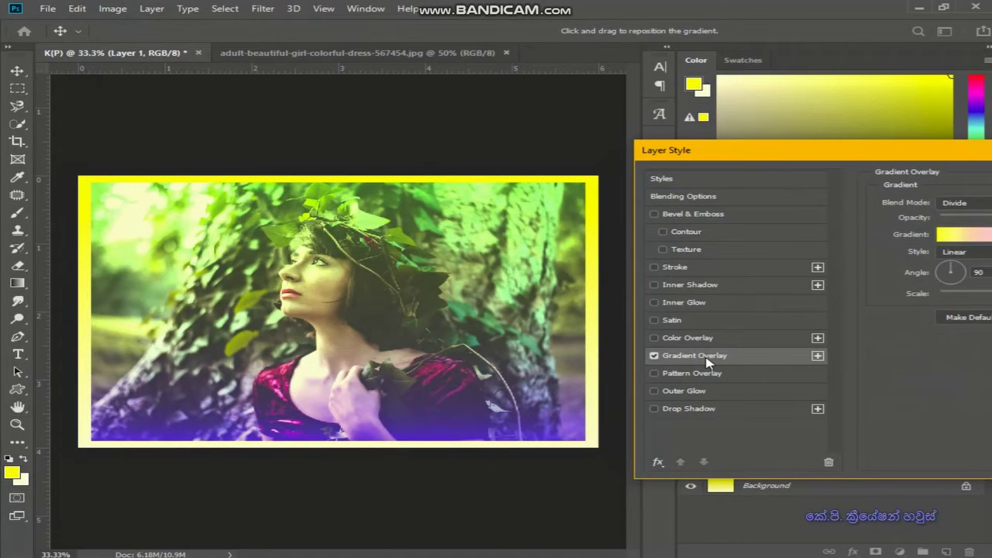
{"action": "left_click_drag", "start_coordinate": [883, 152], "coordinate": [525, 162]}
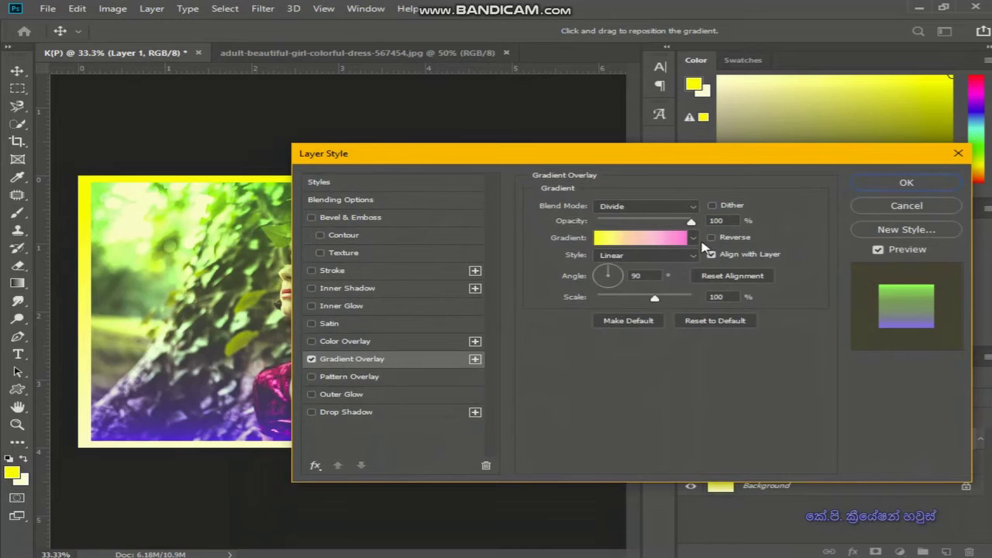
{"action": "left_click", "coordinate": [695, 247]}
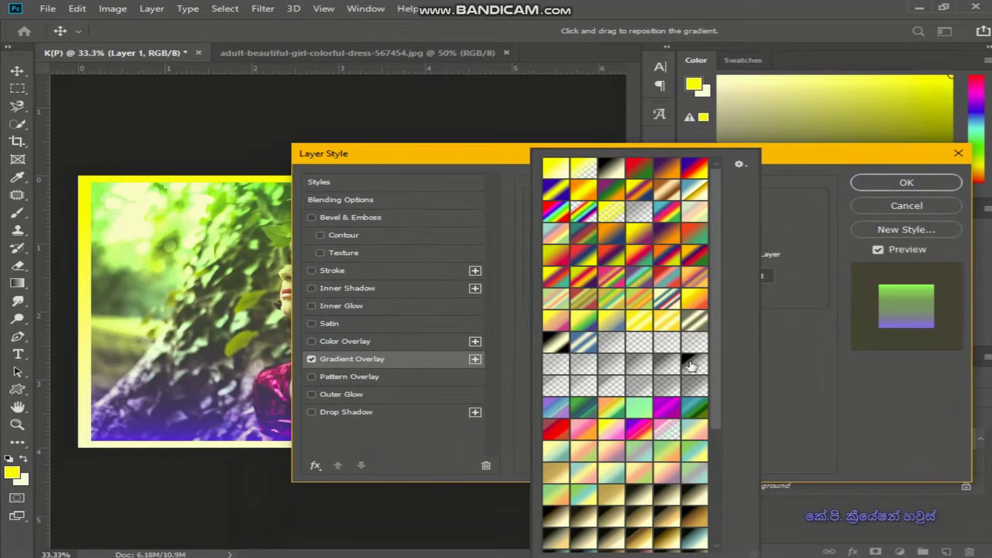
{"action": "left_click", "coordinate": [794, 406]}
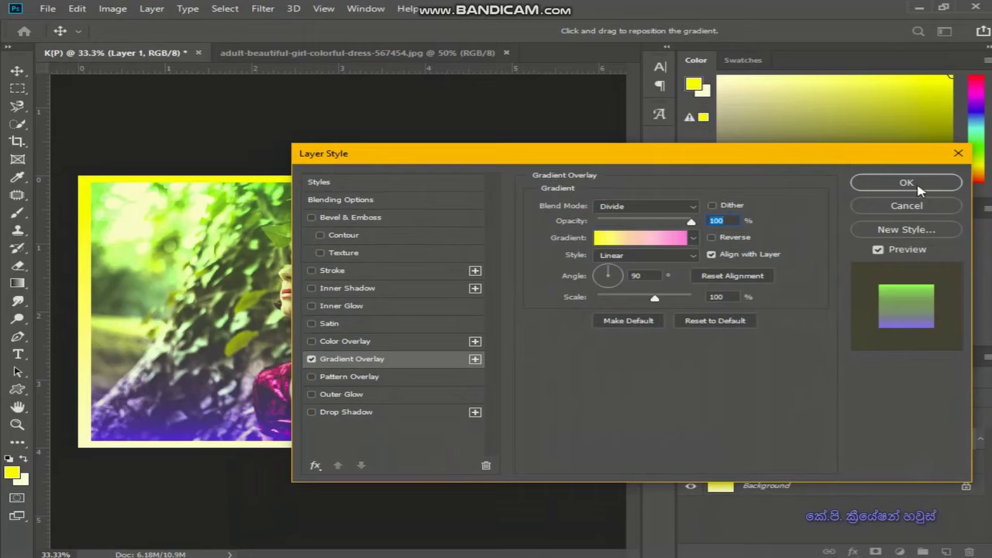
{"action": "left_click", "coordinate": [907, 205]}
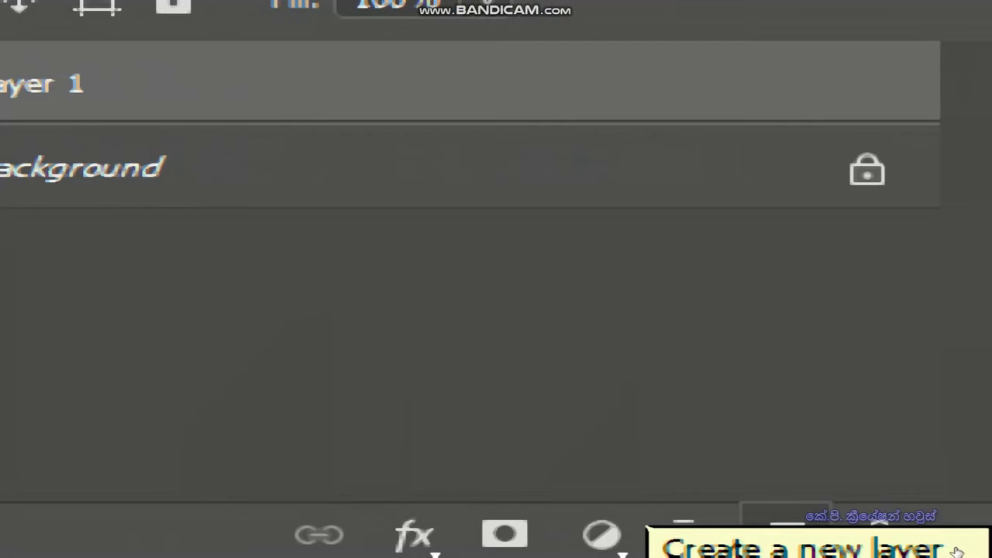
Add a new empty layer above the photo and set the Brush tool's size to 1300 px for it.
{"action": "left_click", "coordinate": [787, 535]}
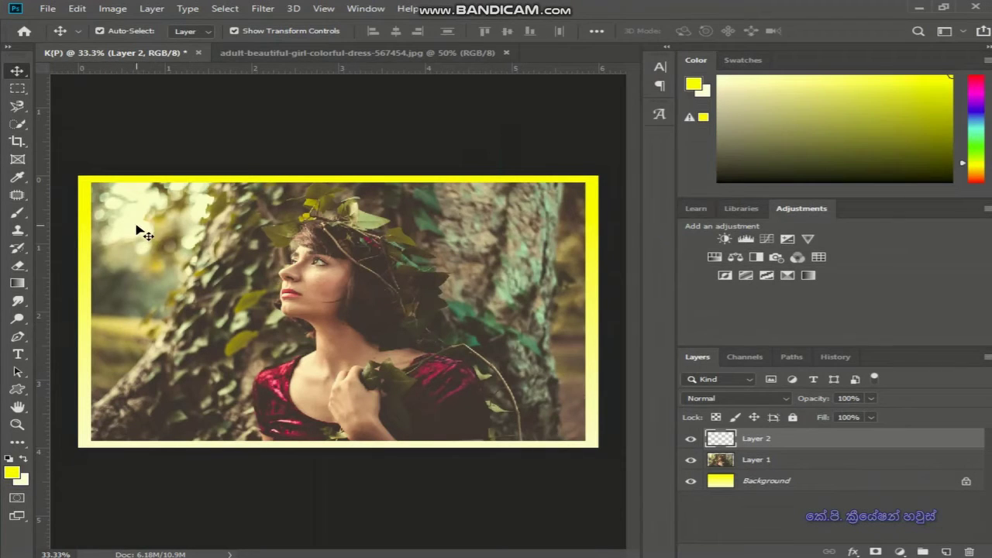
{"action": "right_click", "coordinate": [24, 215]}
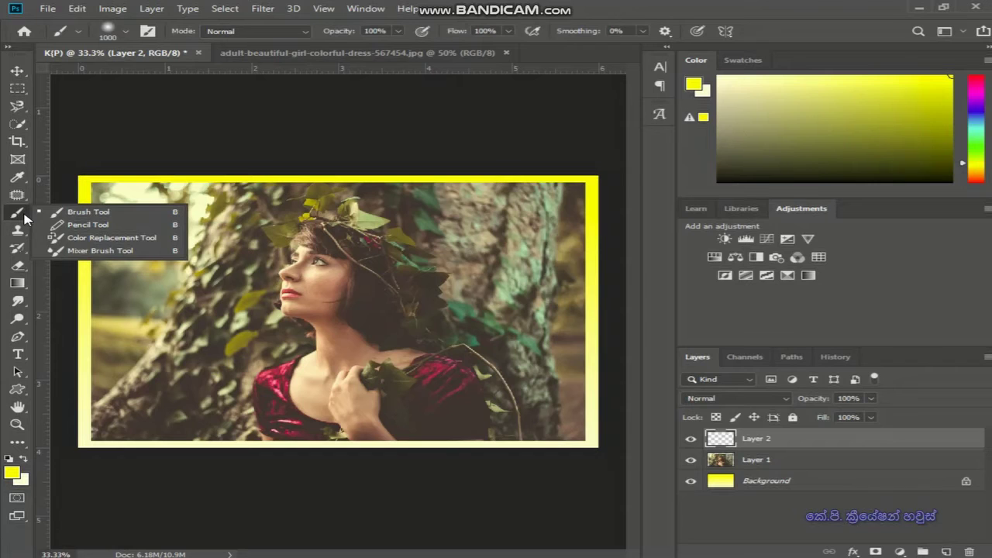
{"action": "left_click", "coordinate": [94, 214]}
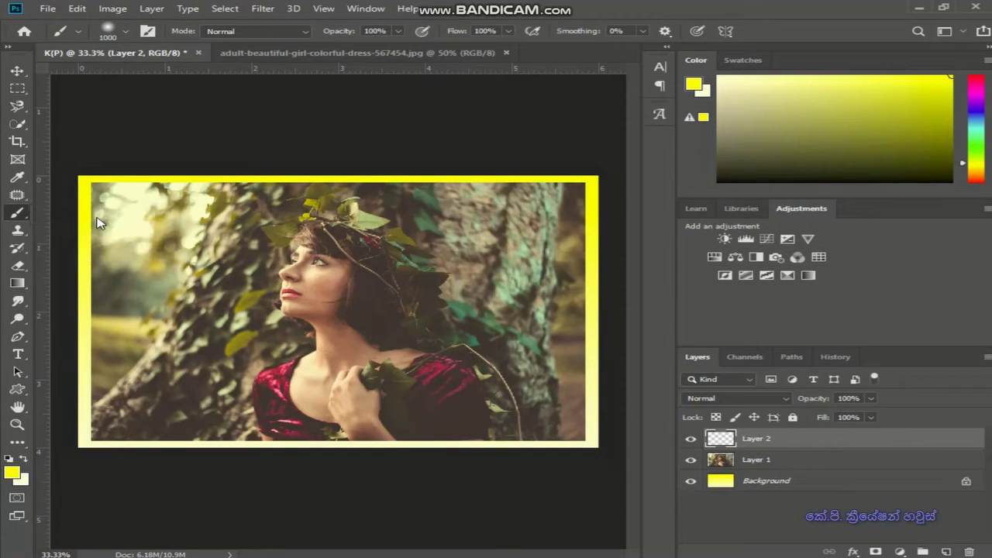
{"action": "key", "text": "bracketright"}
{"action": "key", "text": "bracketright"}
{"action": "key", "text": "bracketright"}
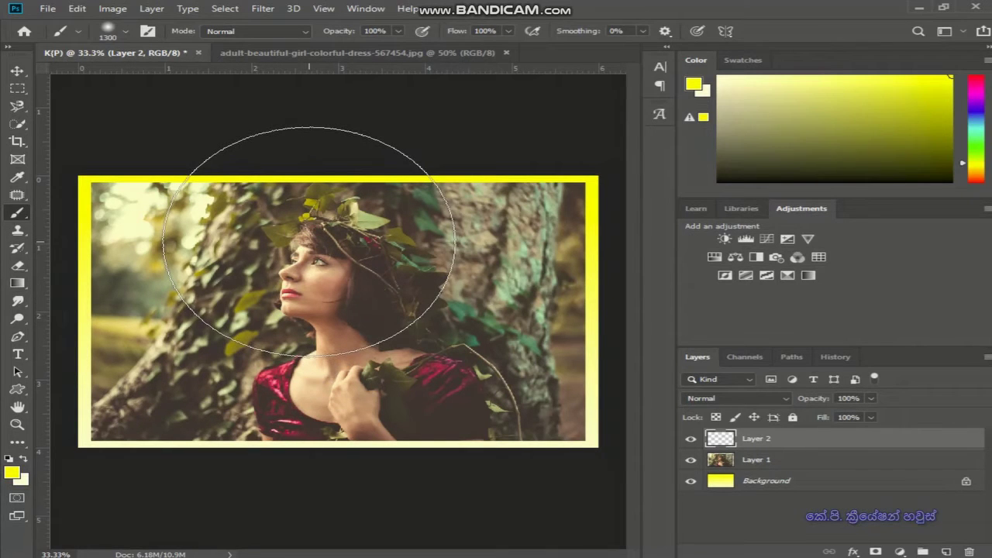
Set the foreground colour to pure red, ff0000.
{"action": "left_click", "coordinate": [11, 472]}
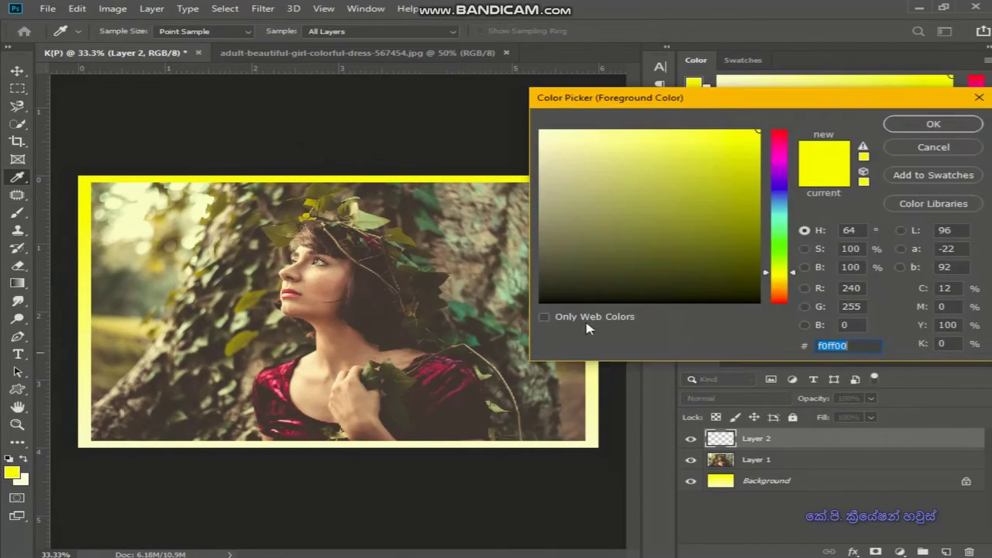
{"action": "left_click", "coordinate": [781, 301]}
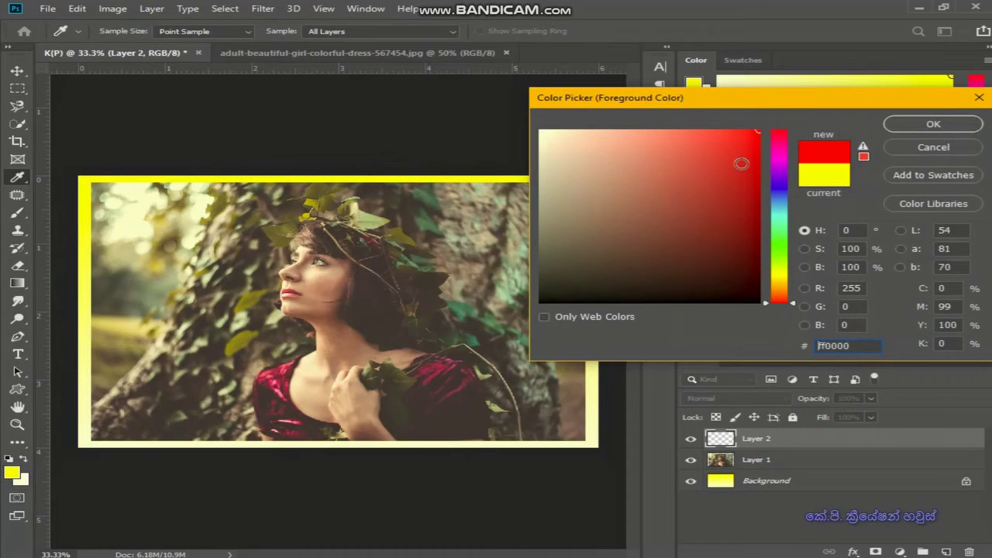
{"action": "left_click", "coordinate": [969, 125]}
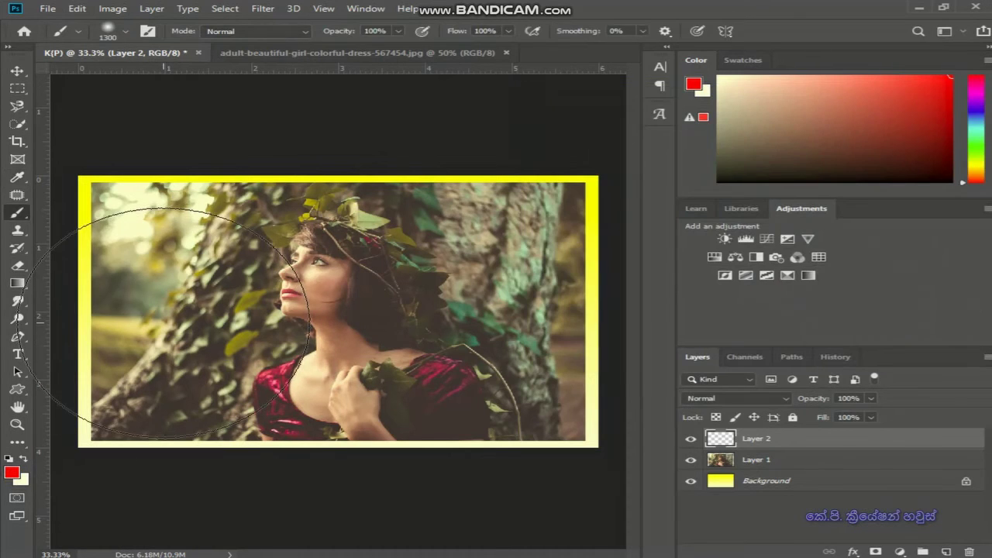
Enlarge the Soft Round brush to 1700 px.
{"action": "key", "text": "bracketright"}
{"action": "key", "text": "bracketright"}
{"action": "key", "text": "bracketright"}
{"action": "key", "text": "bracketright"}
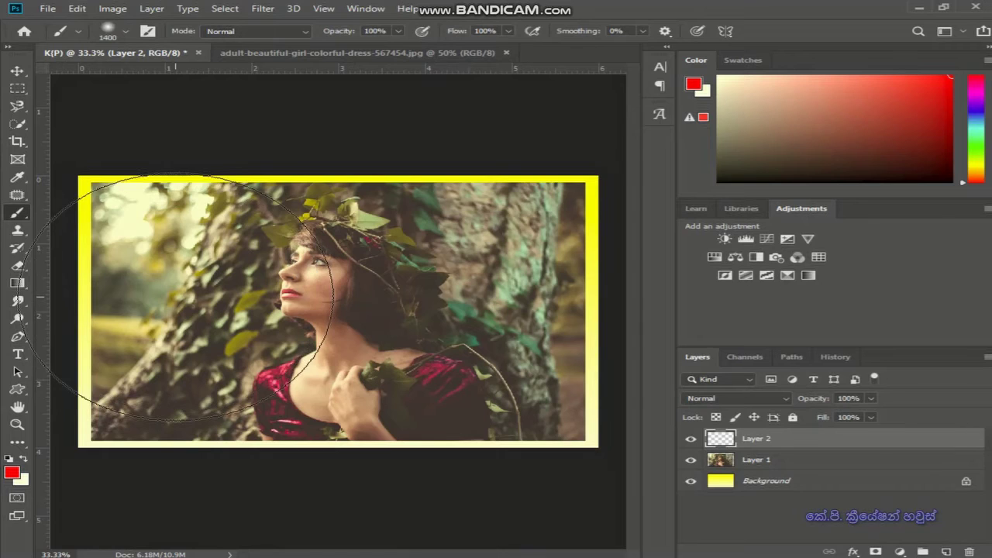
{"action": "left_click", "coordinate": [125, 32]}
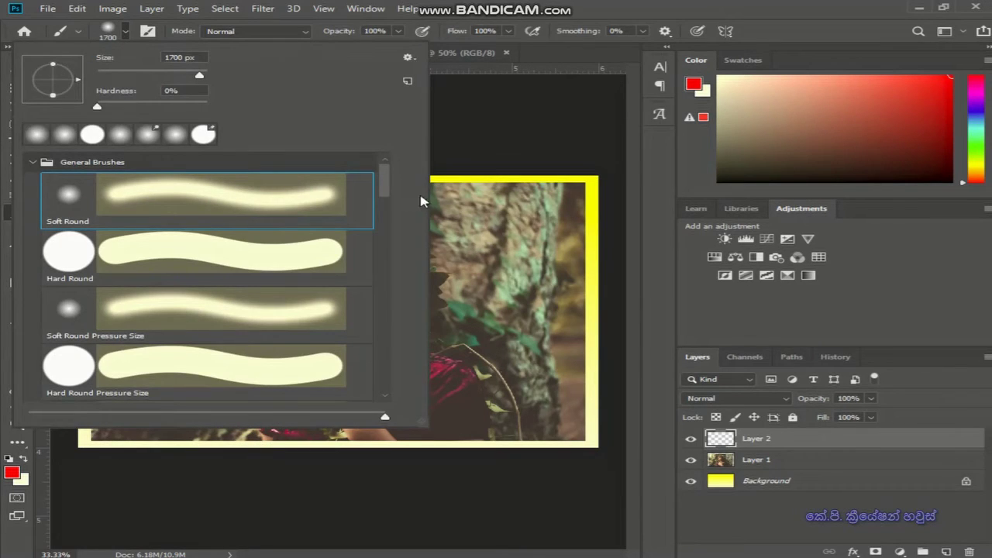
{"action": "left_click", "coordinate": [553, 101]}
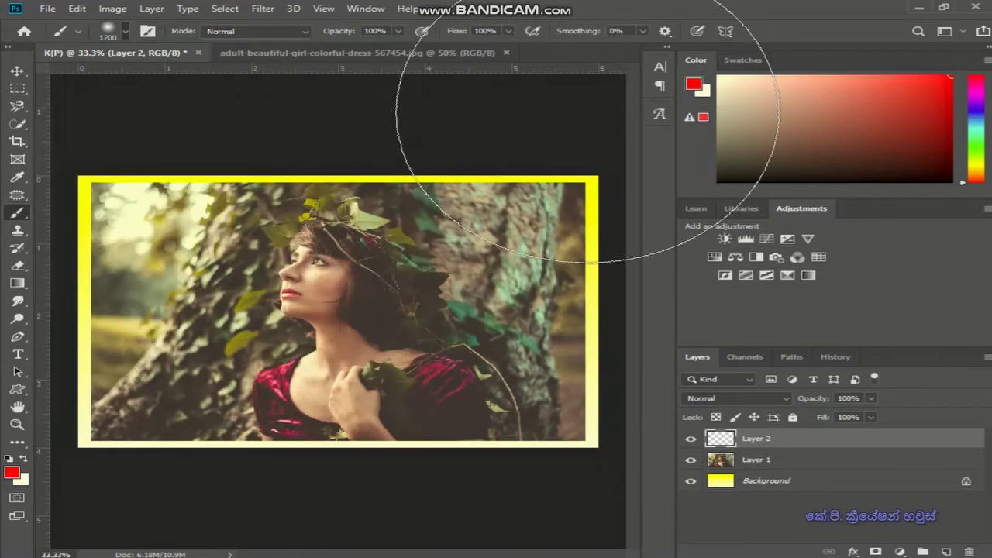
Paint a single soft red spot on Layer 2 over the left part of the photo, undoing the trial spot near the upper-right corner.
{"action": "left_click", "coordinate": [553, 101]}
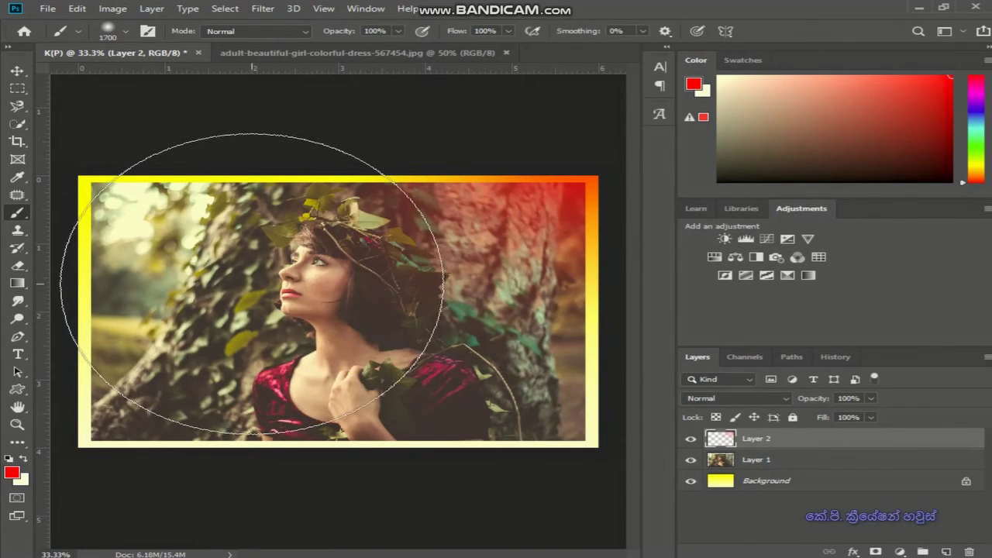
{"action": "key", "text": "ctrl+z"}
{"action": "left_click", "coordinate": [178, 316]}
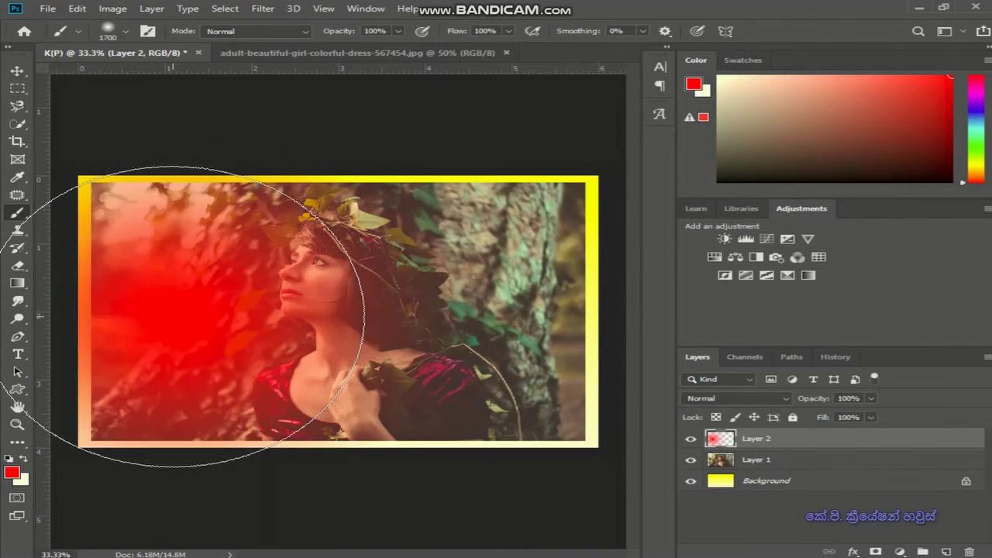
Set the foreground colour to blue, 0006ff, and paint one soft spot on Layer 2 over the right part of the photo.
{"action": "left_click", "coordinate": [11, 472]}
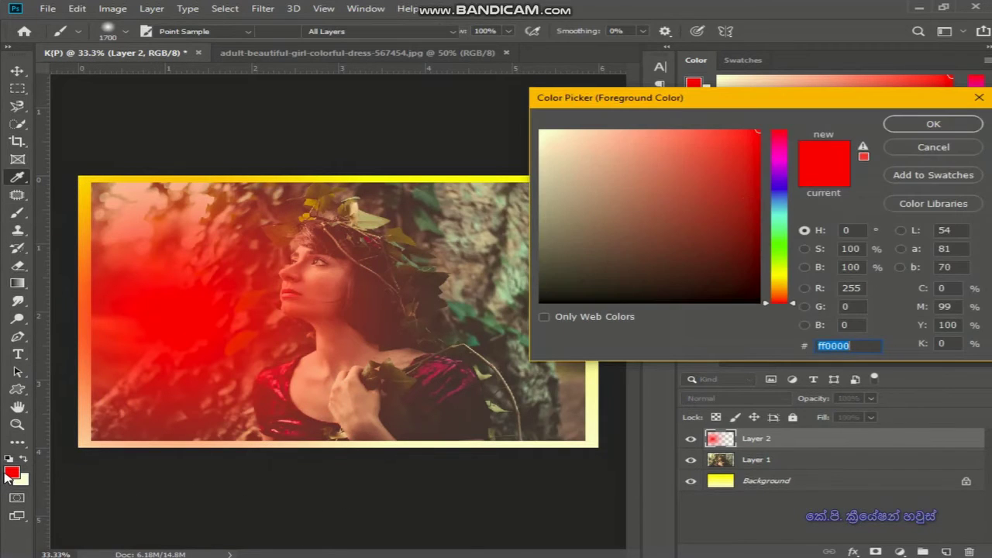
{"action": "left_click", "coordinate": [779, 194]}
{"action": "left_click", "coordinate": [777, 132]}
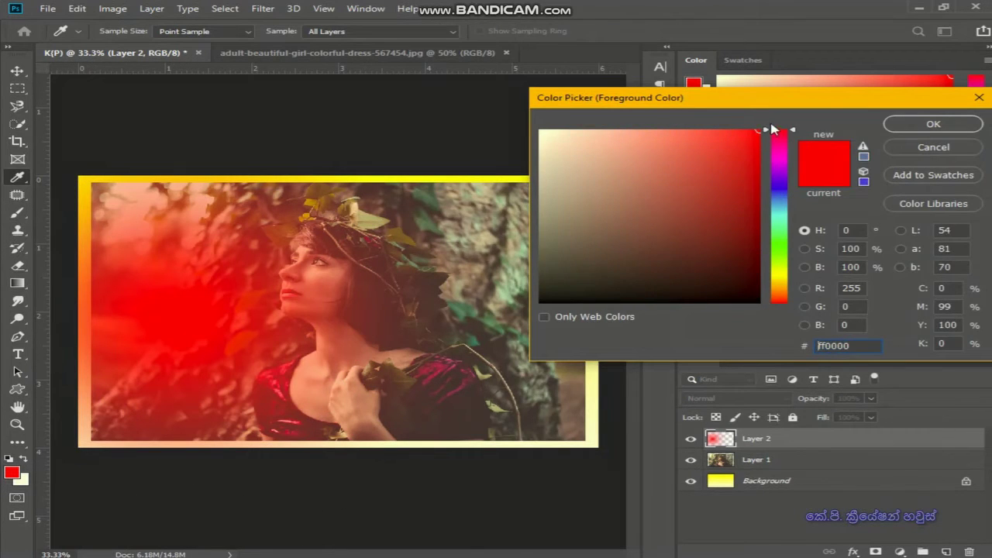
{"action": "left_click", "coordinate": [779, 194]}
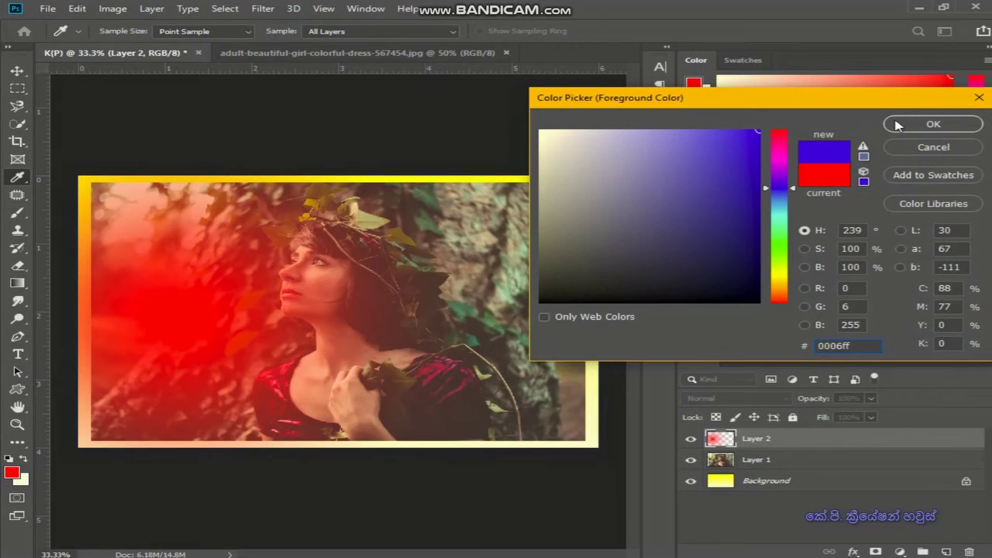
{"action": "left_click", "coordinate": [932, 124]}
{"action": "left_click", "coordinate": [554, 318]}
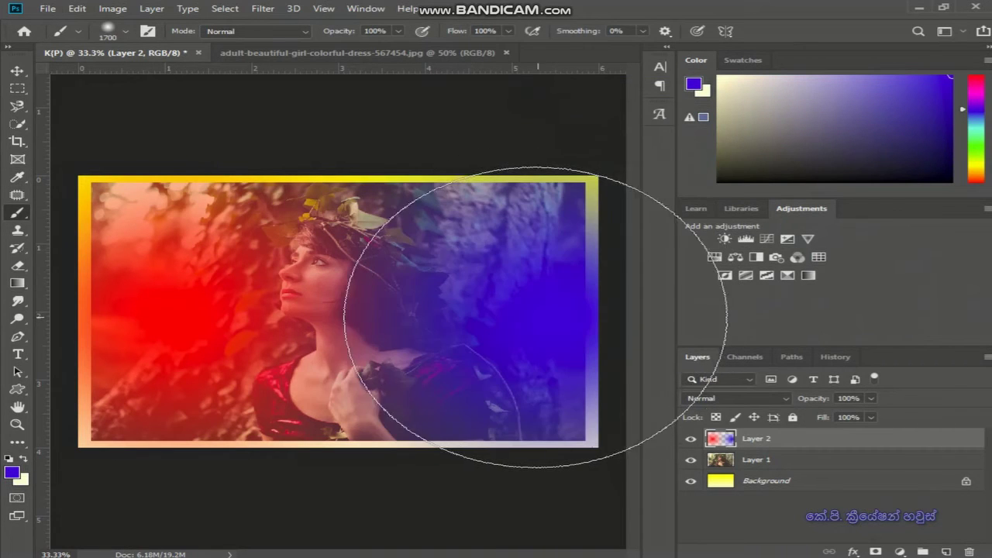
Paint a soft yellow spot on Layer 2 over the woman's head with the brush reduced to 1200 px.
{"action": "left_click", "coordinate": [12, 473]}
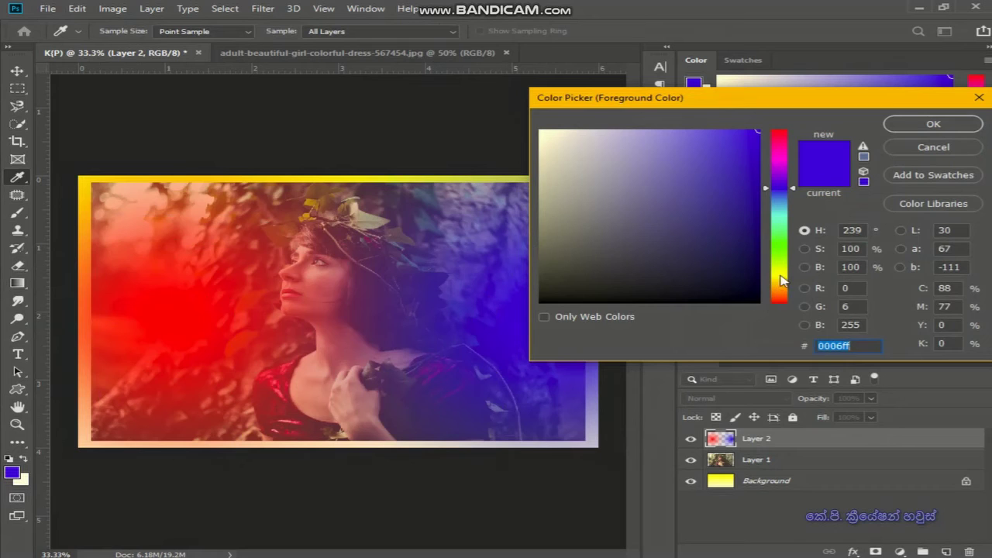
{"action": "left_click", "coordinate": [778, 275]}
{"action": "left_click", "coordinate": [933, 124]}
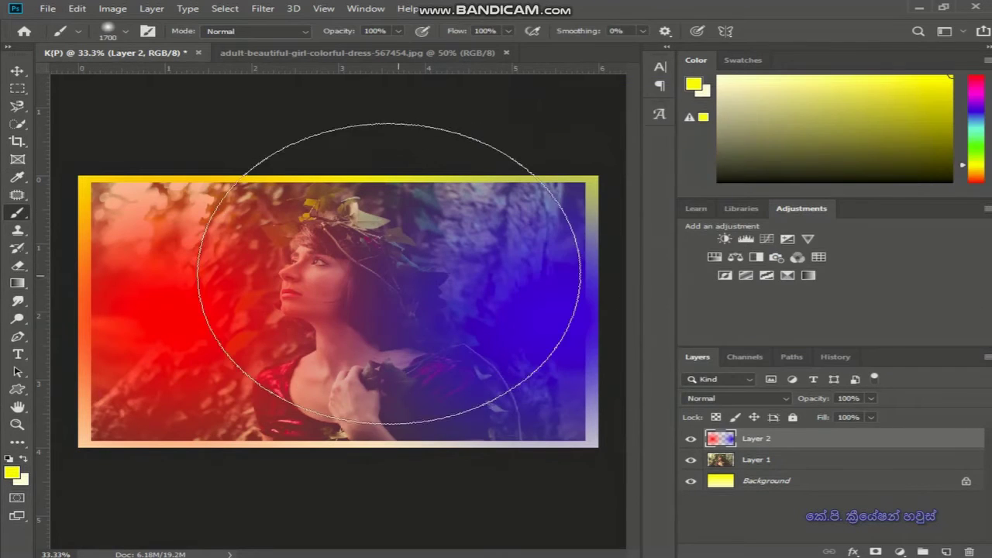
{"action": "key", "text": "bracketleft"}
{"action": "key", "text": "bracketleft"}
{"action": "key", "text": "bracketleft"}
{"action": "left_click", "coordinate": [335, 244]}
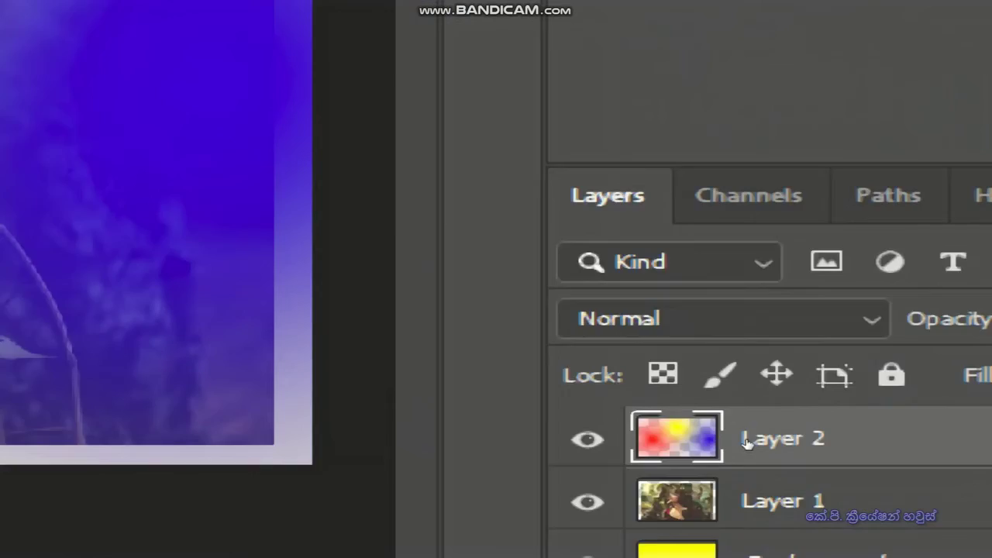
Set Layer 2's blend mode to Soft Light and switch to the Move tool.
{"action": "left_click", "coordinate": [736, 397]}
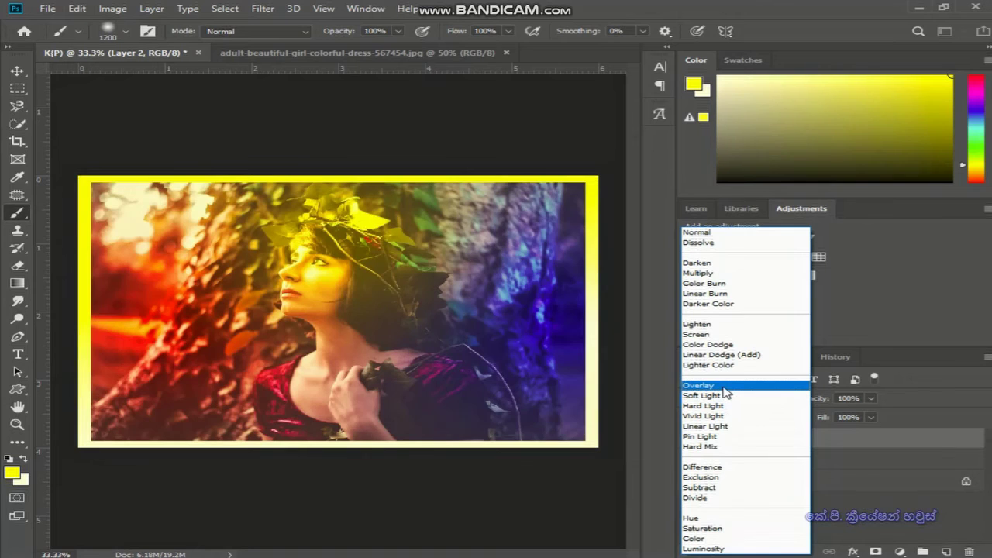
{"action": "left_click", "coordinate": [730, 396]}
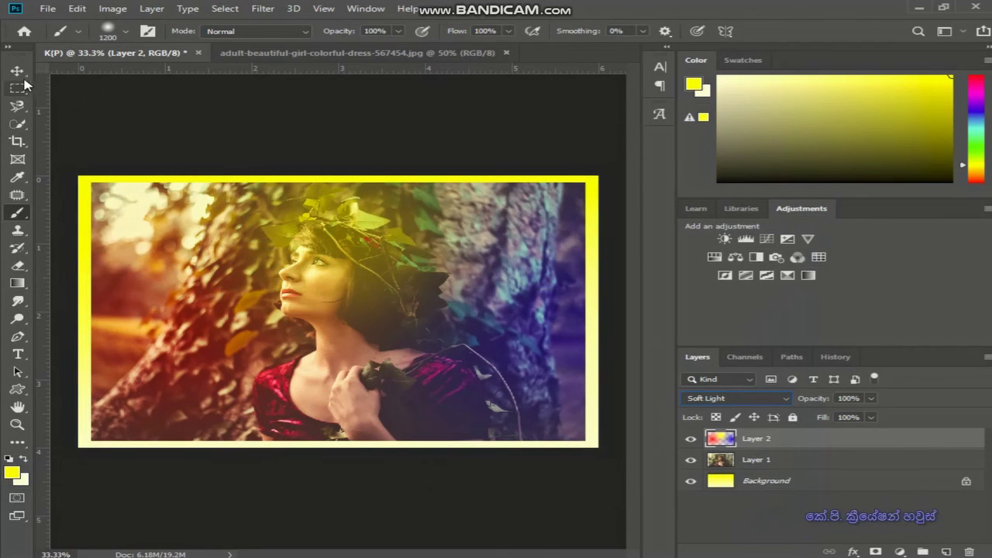
{"action": "left_click_drag", "start_coordinate": [17, 71], "coordinate": [106, 76]}
{"action": "left_click", "coordinate": [107, 75]}
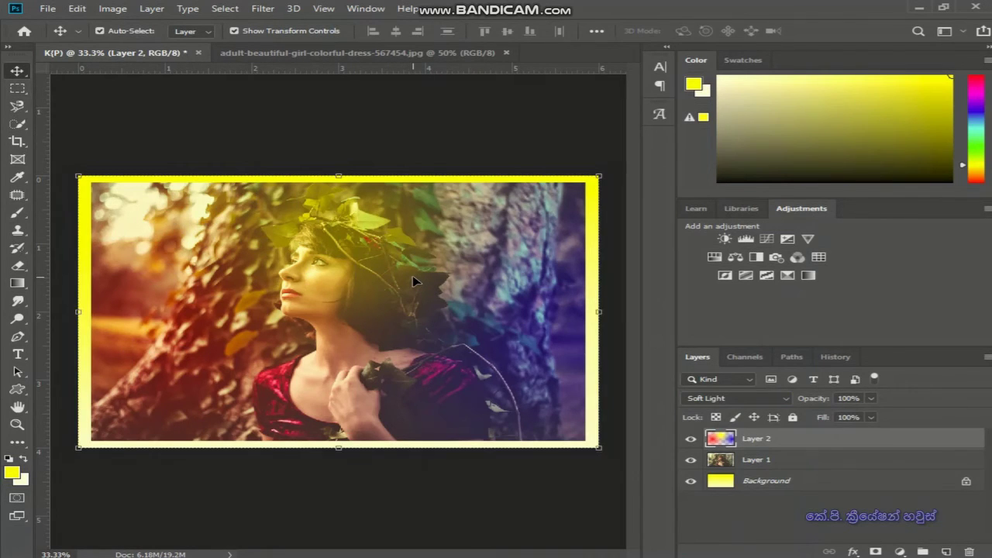
Add a Stroke effect to Layer 1 and set its colour to black, 000000.
{"action": "left_click", "coordinate": [783, 460]}
{"action": "right_click", "coordinate": [785, 459]}
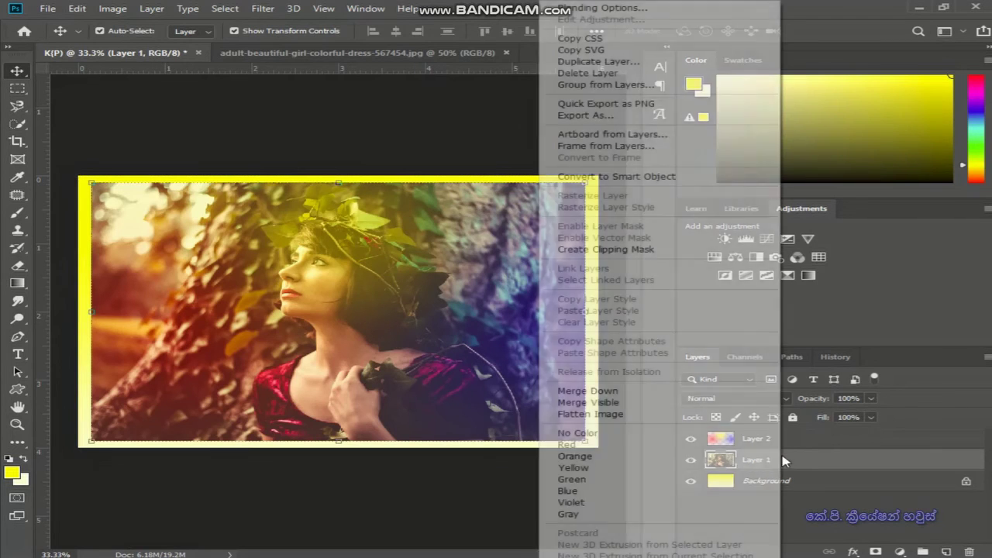
{"action": "left_click", "coordinate": [624, 11]}
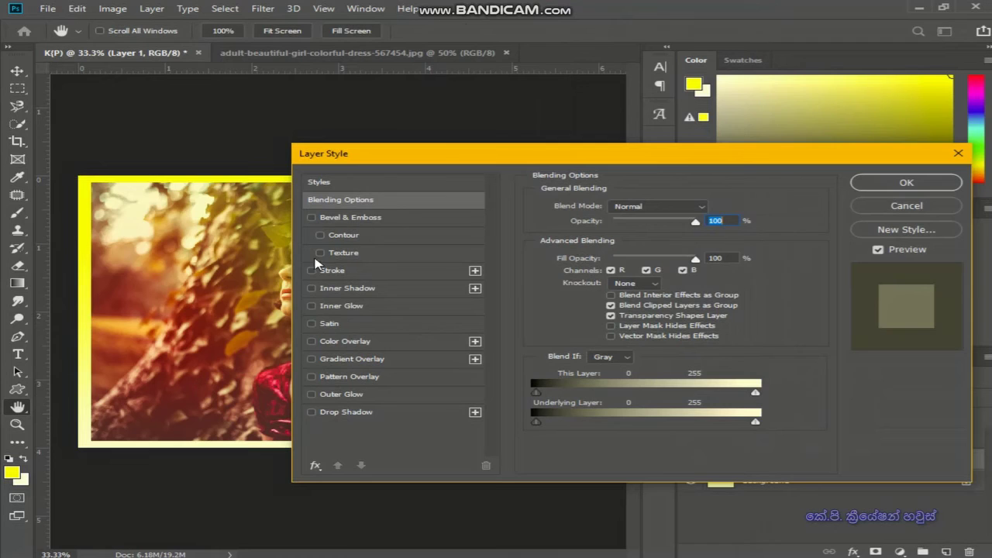
{"action": "left_click", "coordinate": [312, 271]}
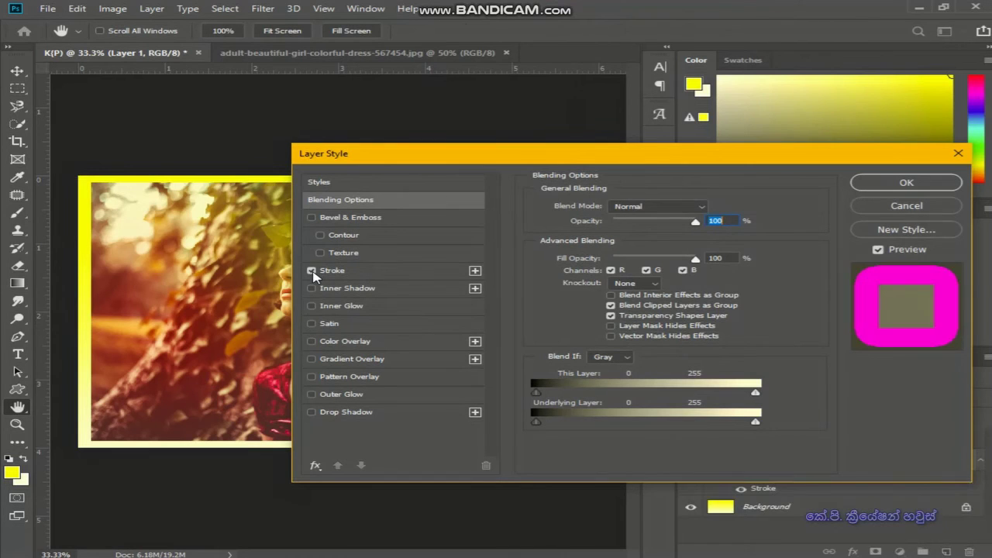
{"action": "left_click", "coordinate": [326, 273]}
{"action": "left_click", "coordinate": [574, 304]}
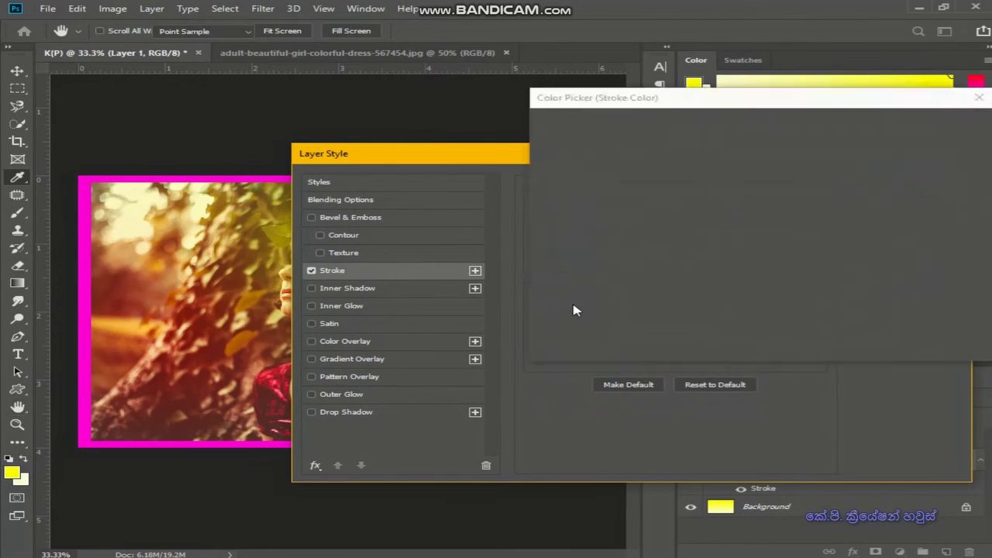
{"action": "left_click", "coordinate": [758, 302]}
{"action": "left_click", "coordinate": [776, 290]}
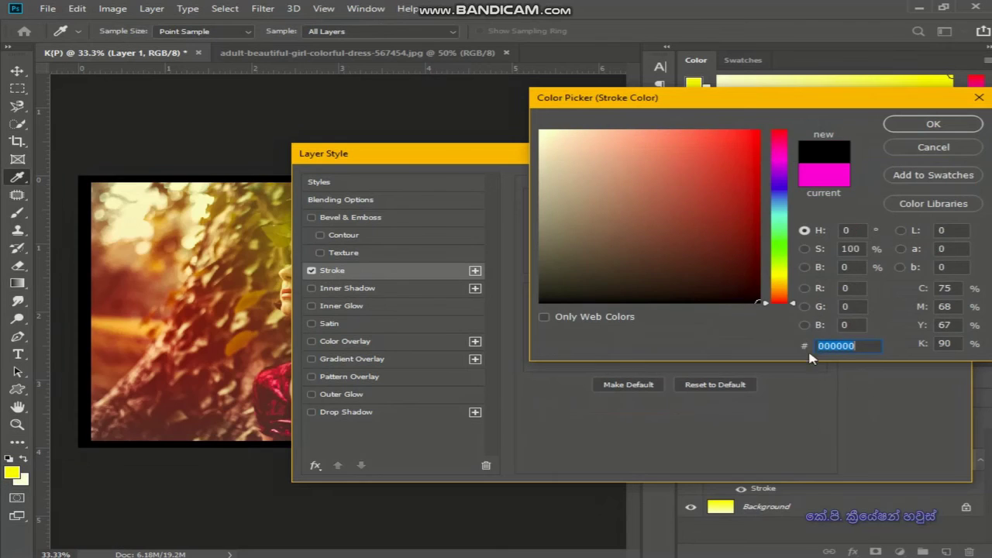
{"action": "left_click", "coordinate": [938, 124]}
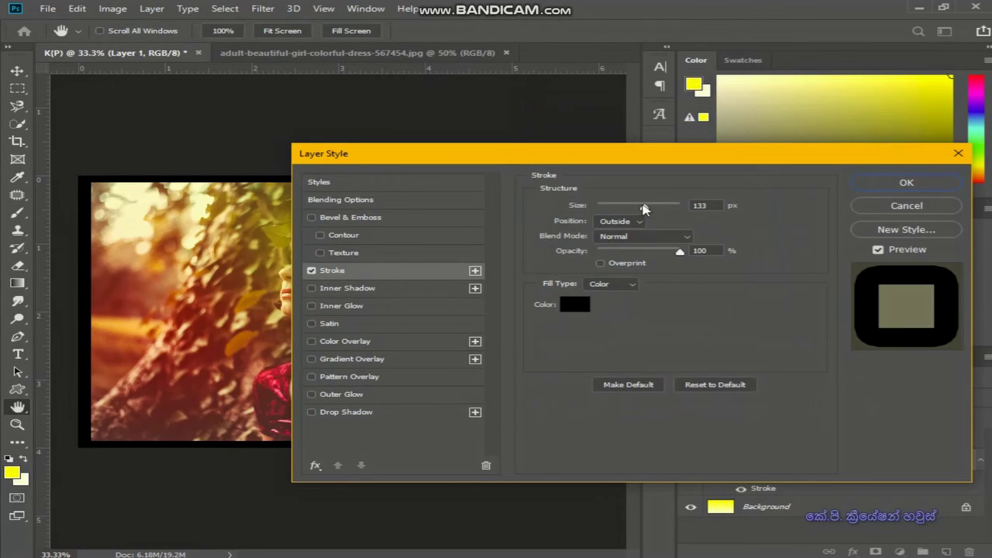
Set Layer 1's stroke size to 4 px and its position to Inside.
{"action": "left_click_drag", "start_coordinate": [644, 210], "coordinate": [602, 213]}
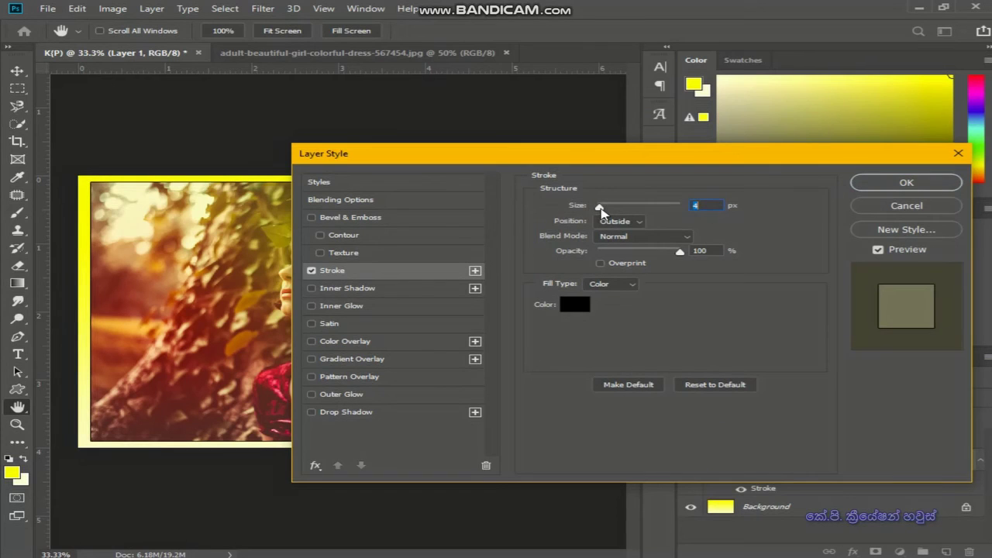
{"action": "left_click", "coordinate": [631, 222]}
{"action": "left_click", "coordinate": [630, 234]}
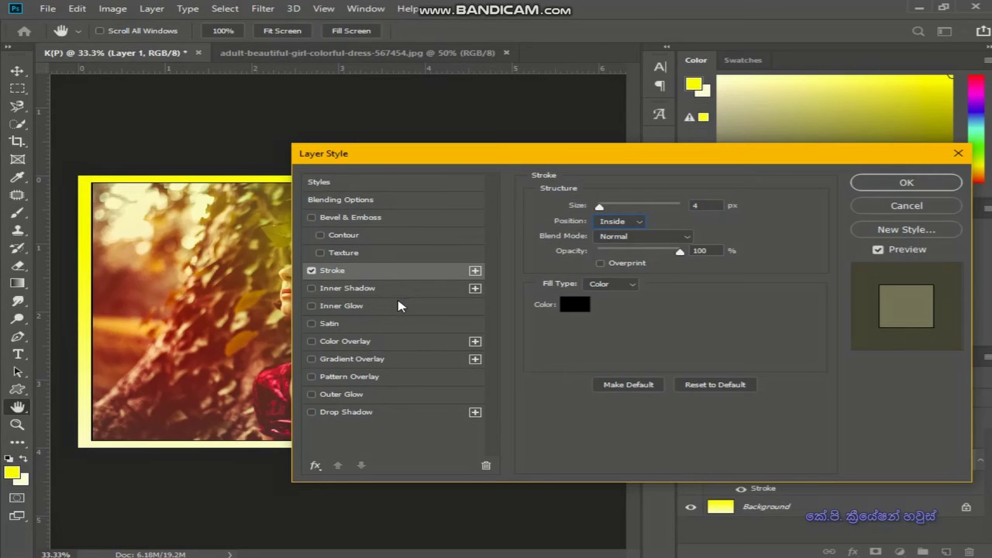
Add a Drop Shadow effect to Layer 1, adjust its angle and increase its distance slightly, and apply the layer style.
{"action": "right_click", "coordinate": [307, 294]}
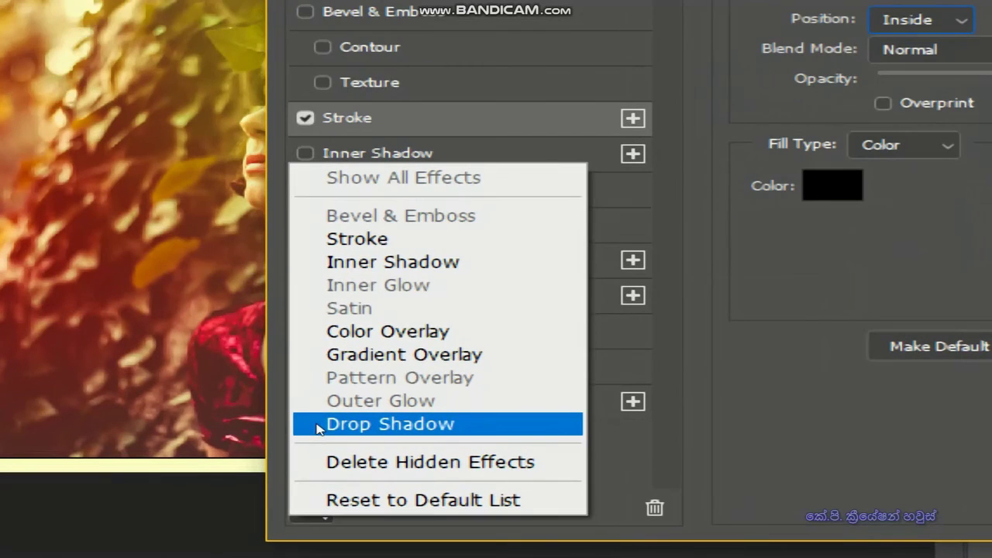
{"action": "left_click", "coordinate": [331, 424]}
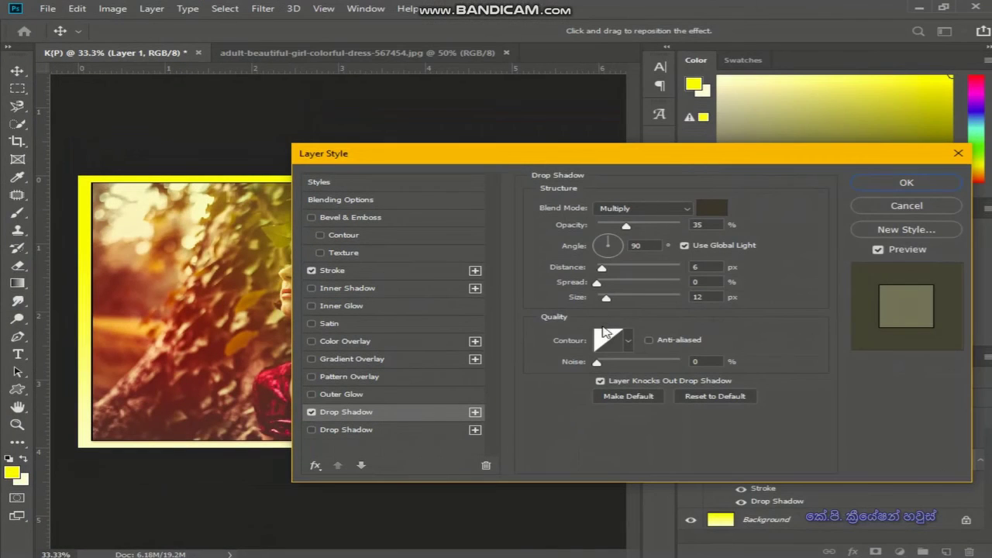
{"action": "left_click", "coordinate": [605, 243]}
{"action": "left_click_drag", "start_coordinate": [602, 269], "coordinate": [612, 269]}
{"action": "left_click", "coordinate": [915, 183]}
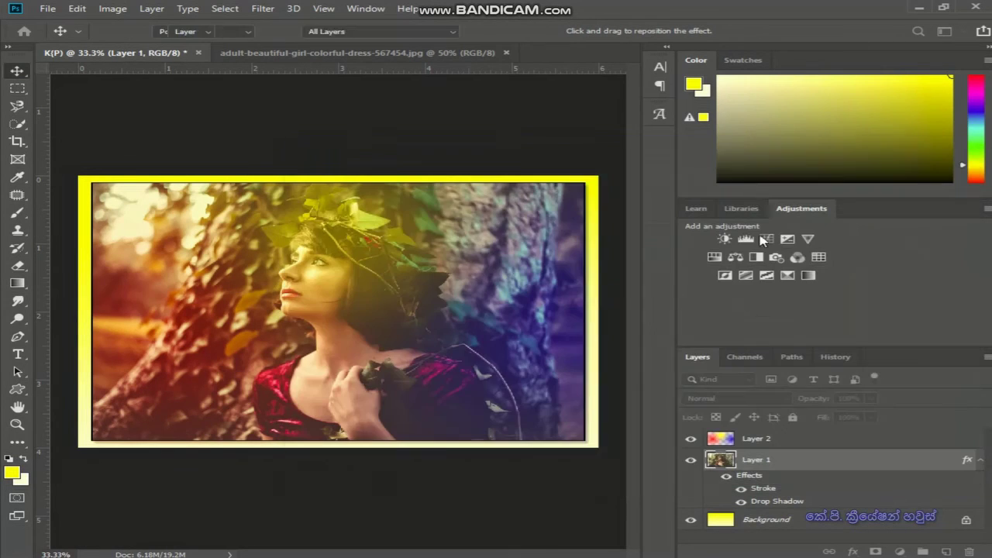
Deselect the layers, hide the panels and fit the whole image on screen to review the finished composition.
{"action": "left_click", "coordinate": [443, 122]}
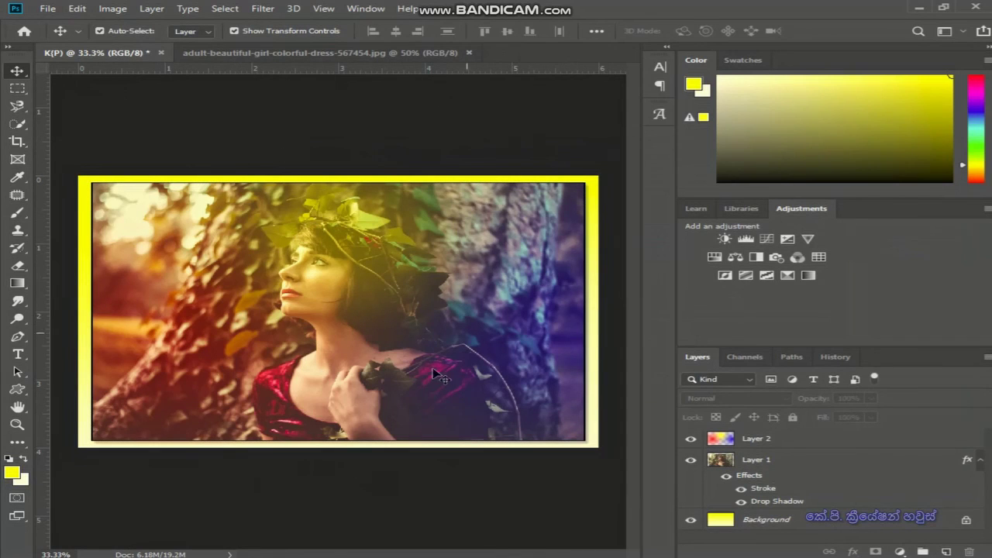
{"action": "key", "text": "Tab"}
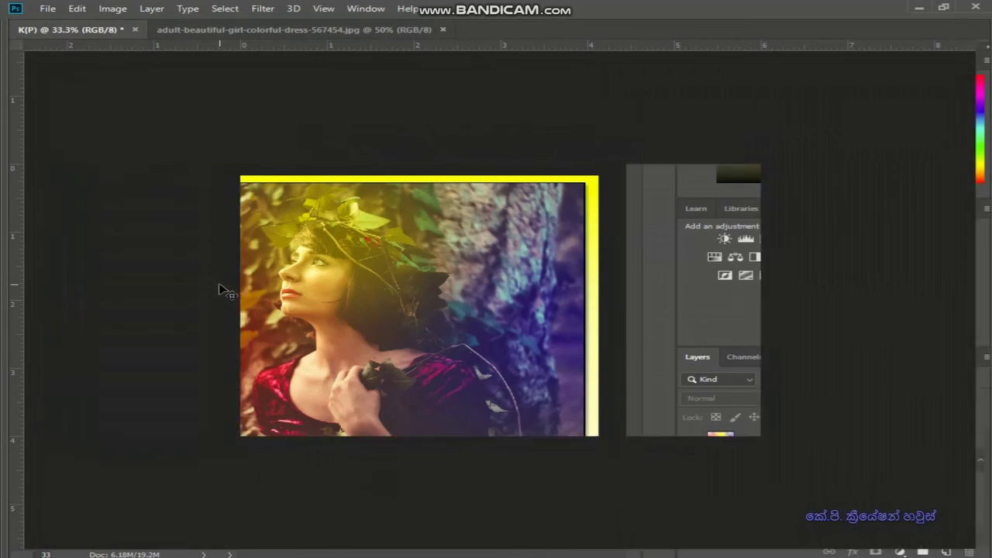
{"action": "key", "text": "ctrl+0"}
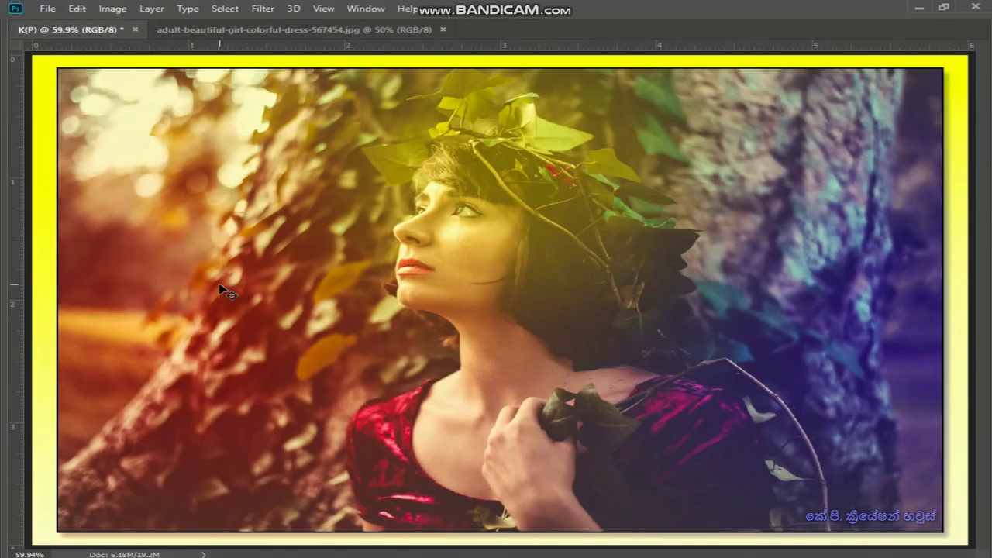